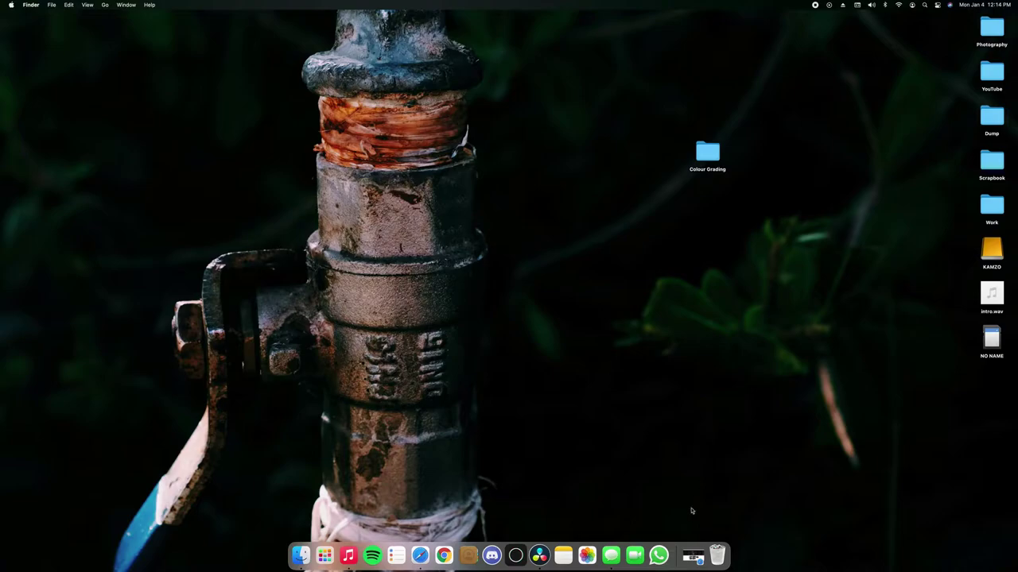
Step: Look over the RocketStock free LUTs page, then relaunch DaVinci Resolve with the grading project
{"action": "left_click", "coordinate": [692, 556]}
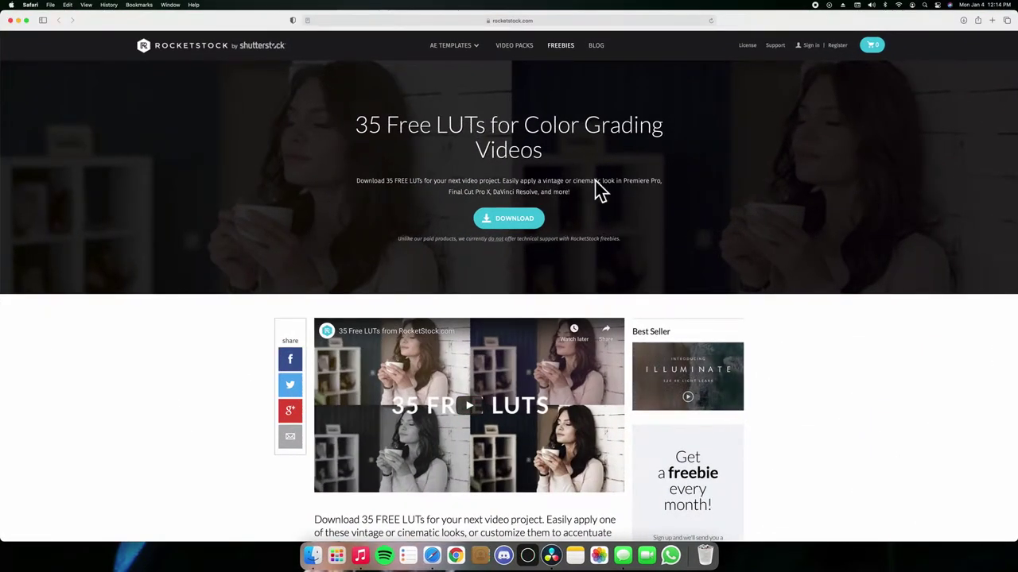
{"action": "left_click", "coordinate": [10, 20]}
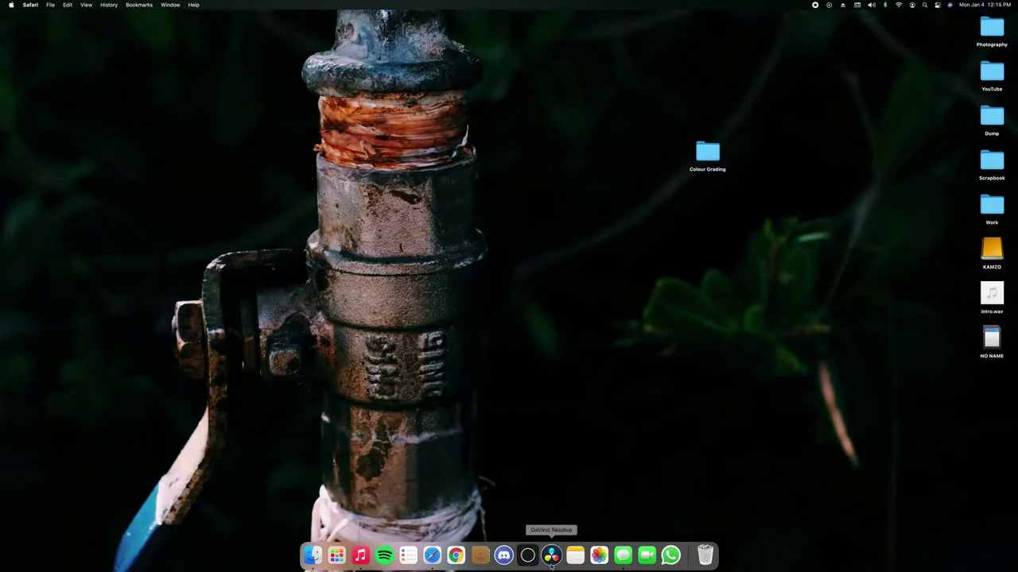
{"action": "left_click", "coordinate": [551, 562]}
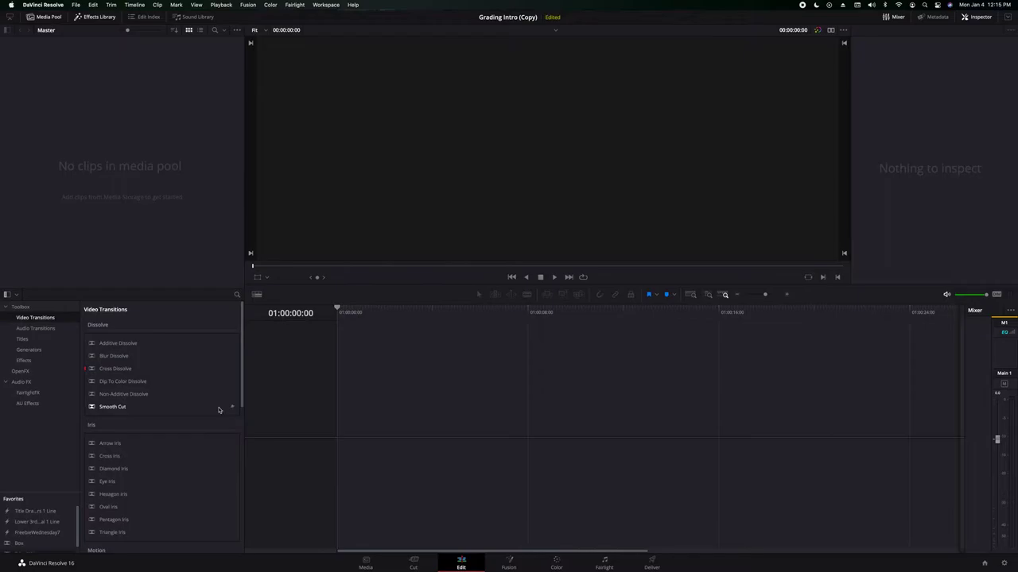
Step: Copy the Rocketstock folder into Resolve's LUT folder, then close the folder and Project Settings
{"action": "left_click", "coordinate": [1004, 563]}
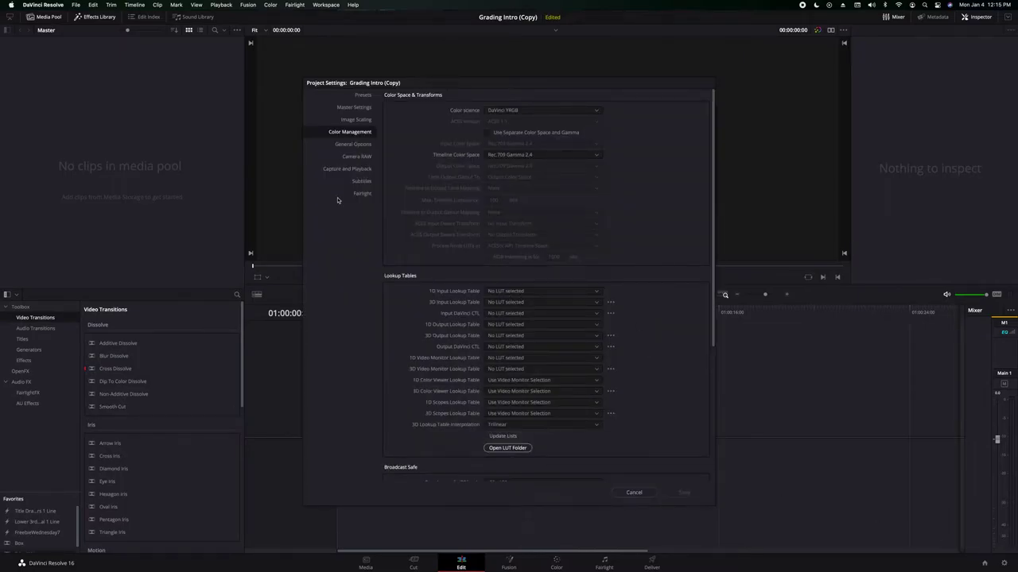
{"action": "left_click", "coordinate": [507, 448]}
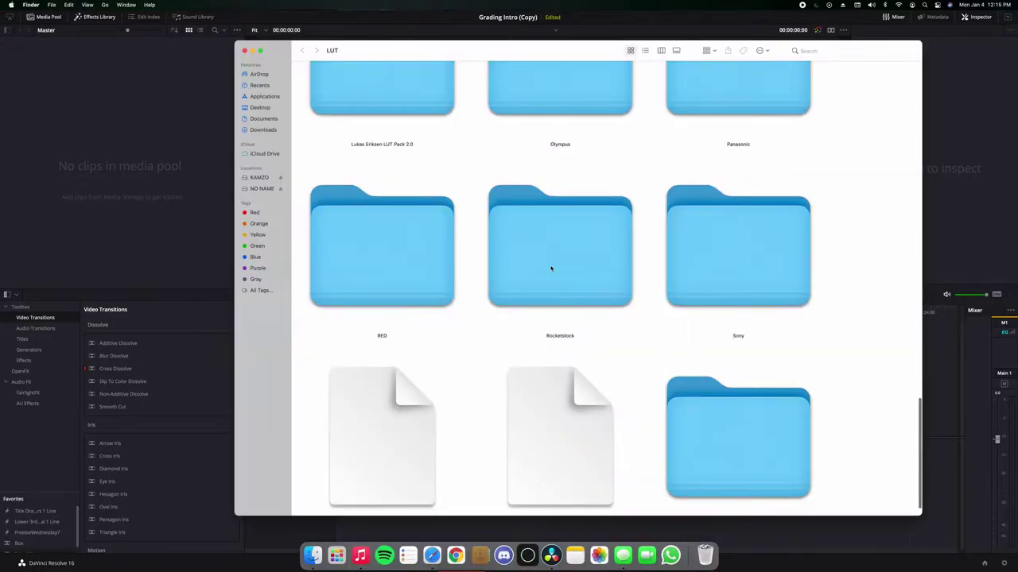
{"action": "left_click_drag", "start_coordinate": [550, 268], "coordinate": [546, 260]}
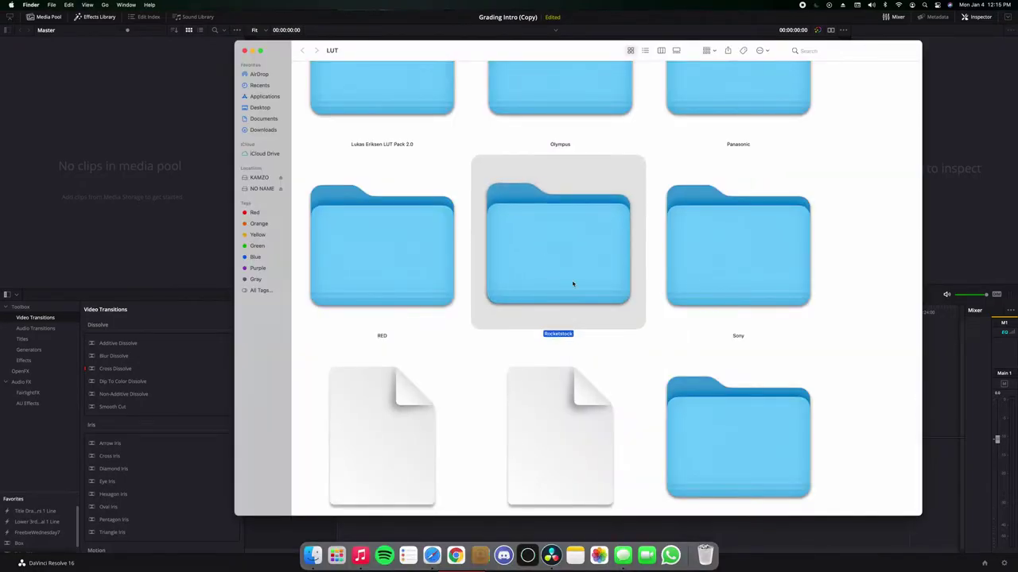
{"action": "left_click", "coordinate": [244, 51]}
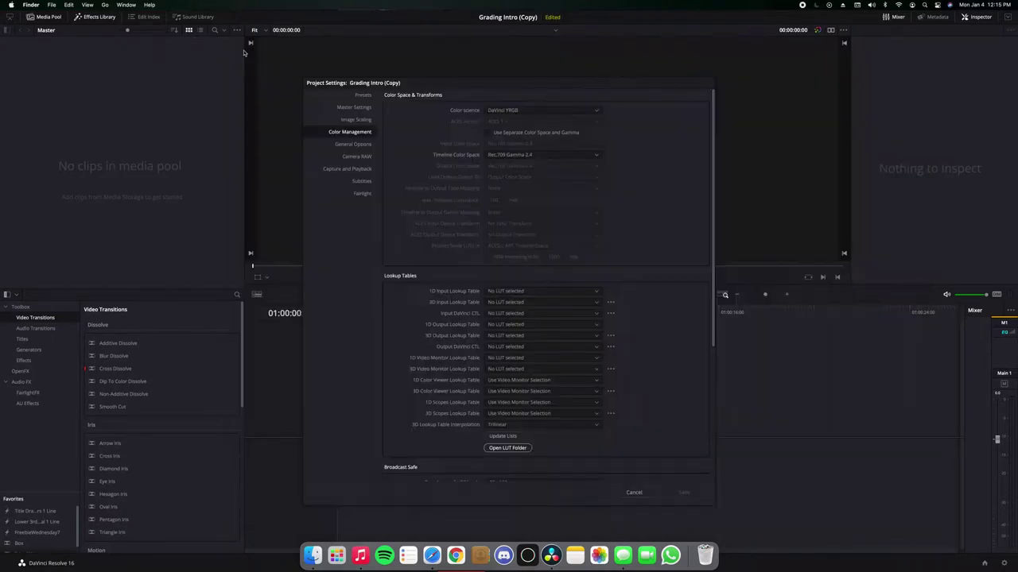
{"action": "left_click", "coordinate": [652, 491]}
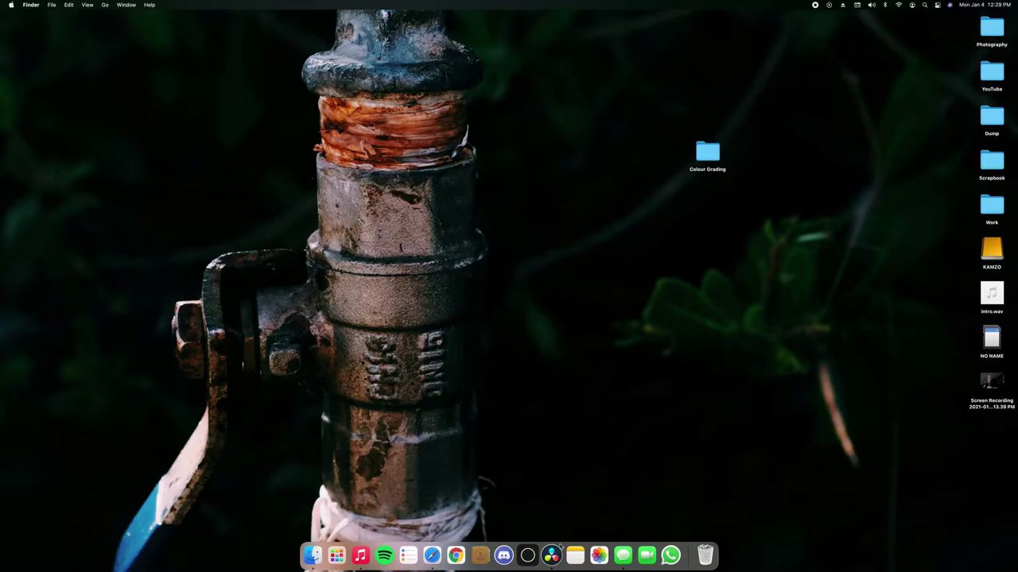
Step: Place DSCF0528.MOV on the timeline, scrub to 01:00:25:02, then switch to the Color page
{"action": "left_click", "coordinate": [552, 555]}
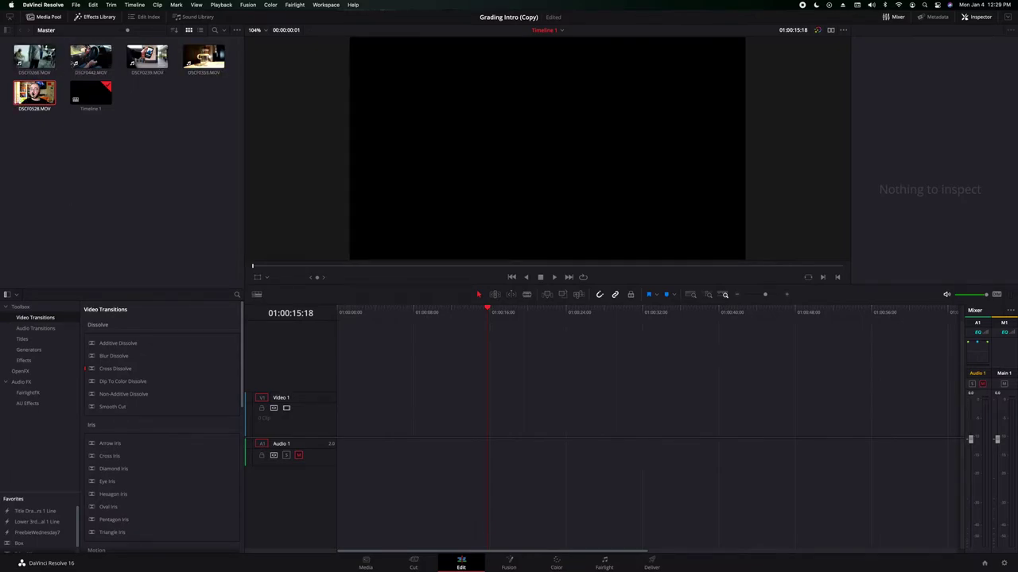
{"action": "left_click_drag", "start_coordinate": [36, 94], "coordinate": [428, 408]}
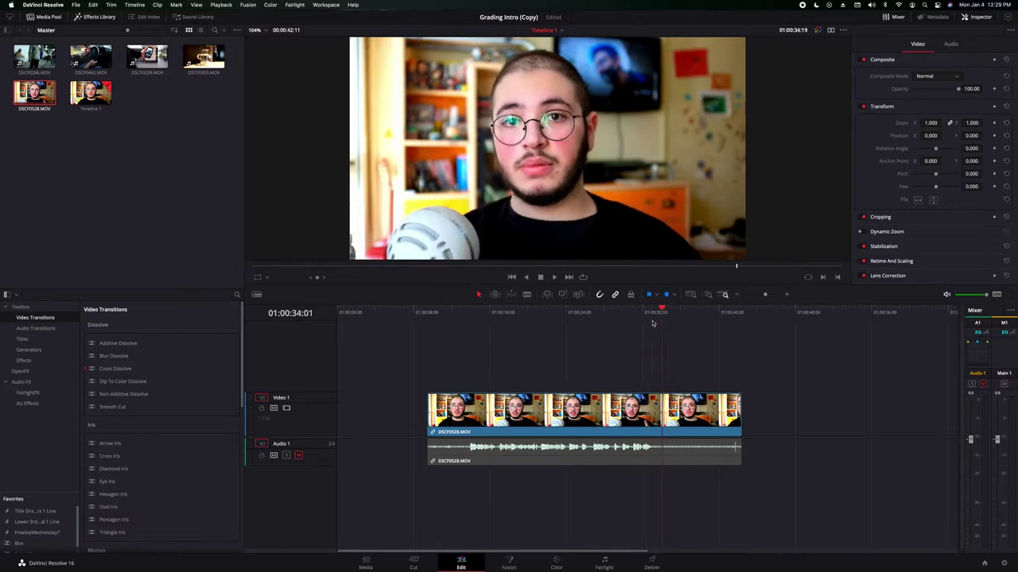
{"action": "left_click_drag", "start_coordinate": [549, 323], "coordinate": [469, 324]}
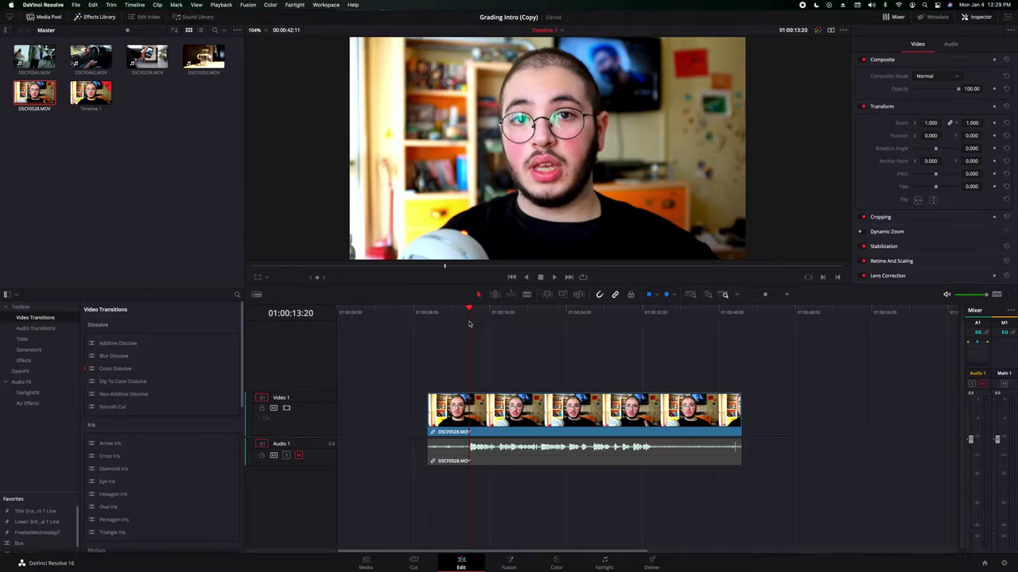
{"action": "left_click_drag", "start_coordinate": [468, 308], "coordinate": [537, 310]}
{"action": "left_click", "coordinate": [577, 314]}
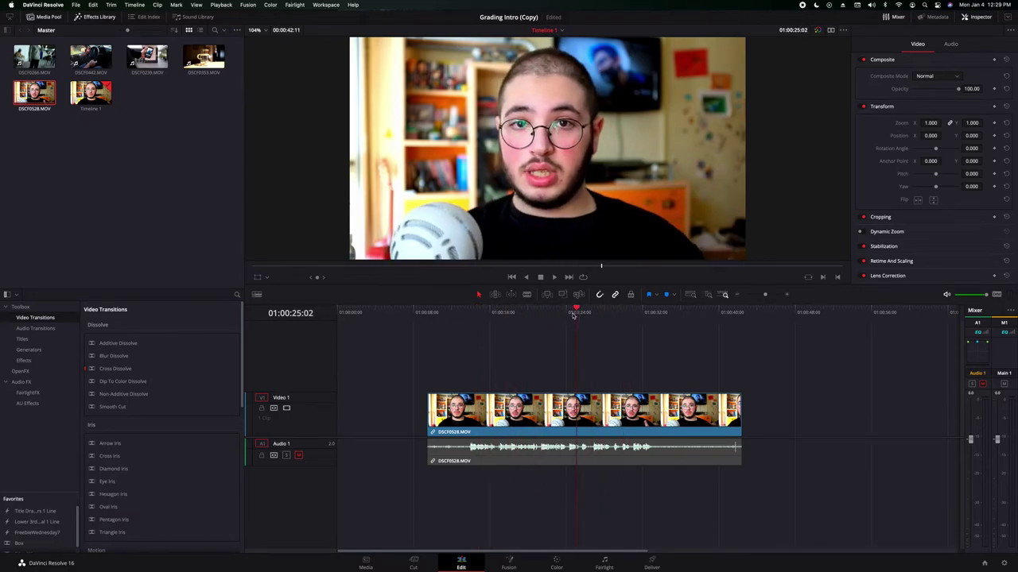
{"action": "left_click", "coordinate": [556, 562]}
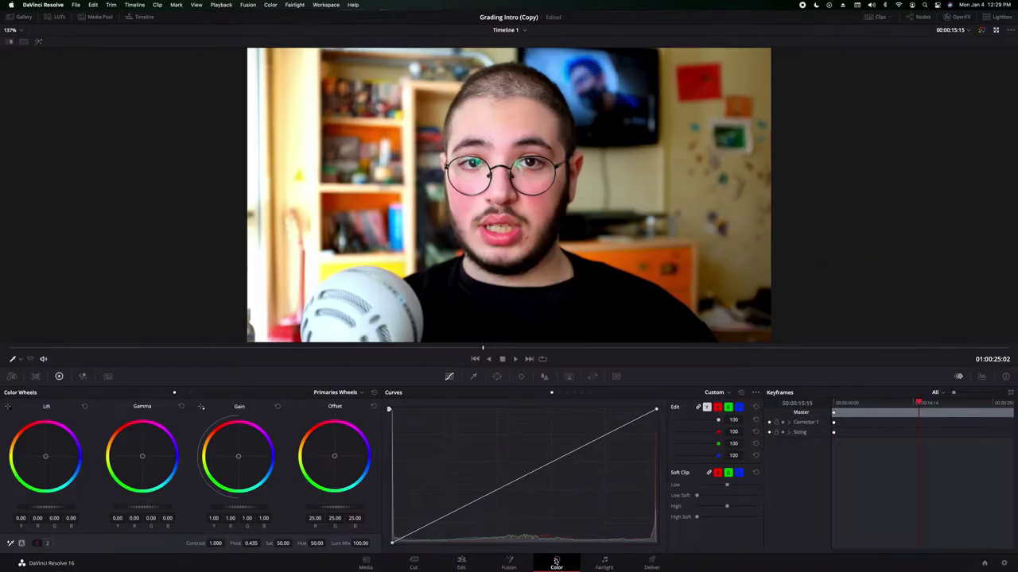
Step: Show the Gallery's Rocketstock LUT collection and the timeline clips strip on the Color page
{"action": "left_click", "coordinate": [19, 17]}
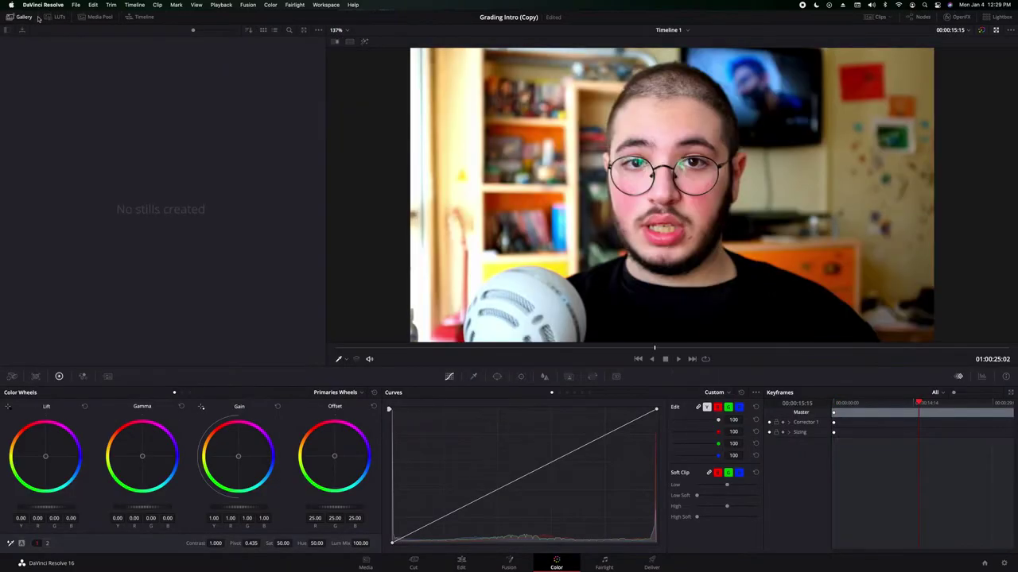
{"action": "left_click", "coordinate": [48, 19]}
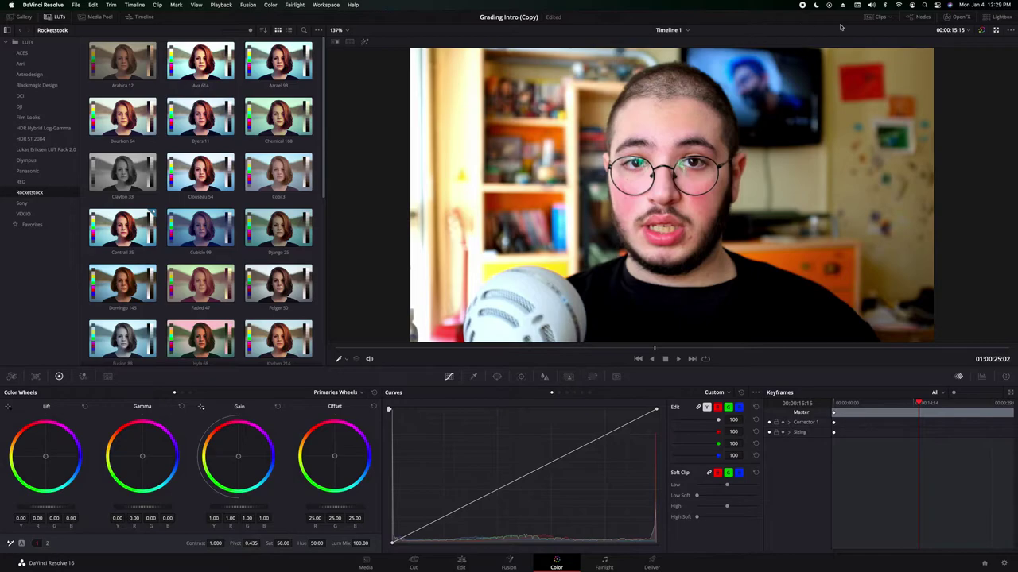
{"action": "left_click", "coordinate": [875, 17]}
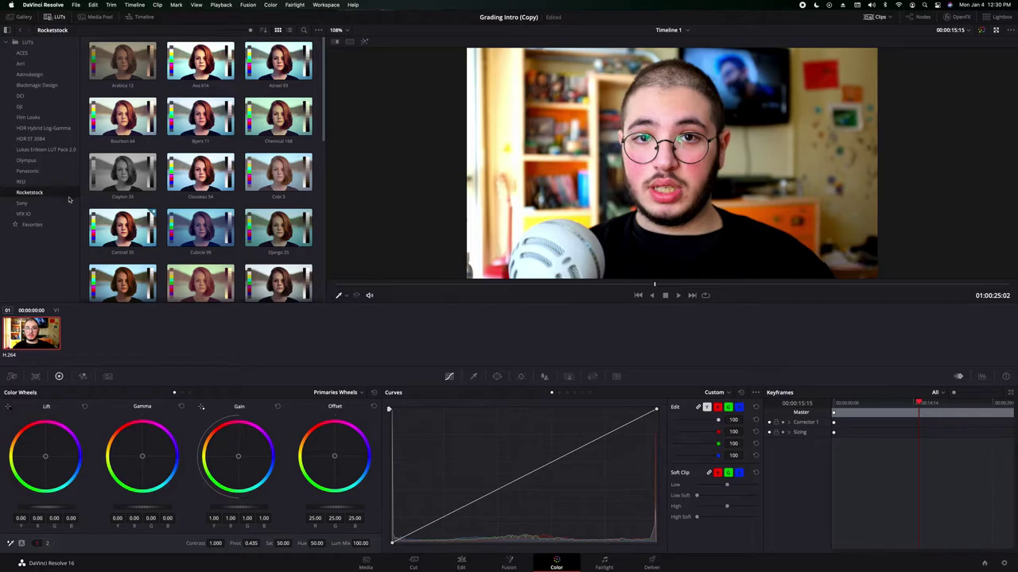
{"action": "scroll", "coordinate": [199, 132], "scroll_direction": "down", "scroll_amount": 5}
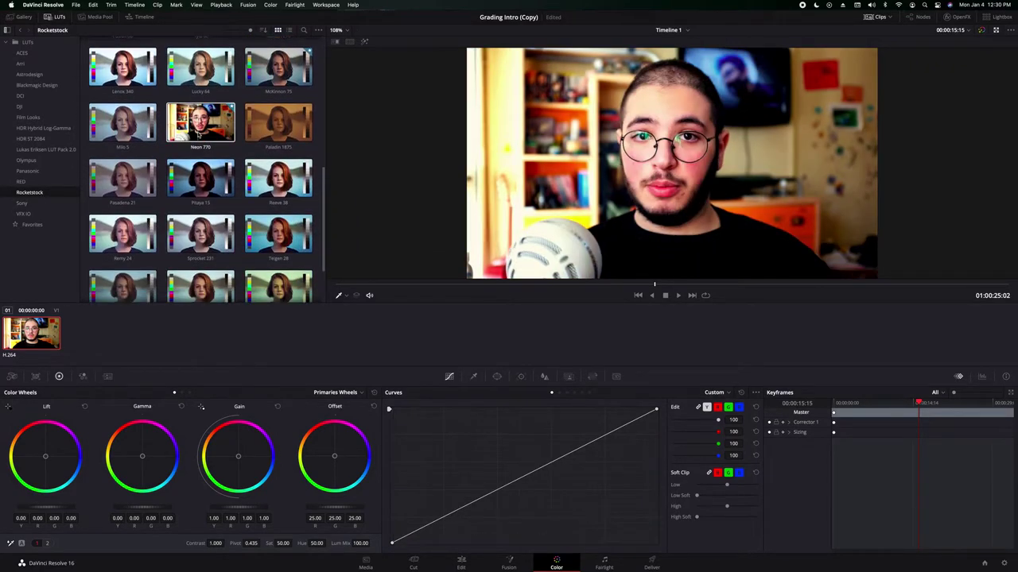
{"action": "scroll", "coordinate": [197, 137], "scroll_direction": "up", "scroll_amount": 5}
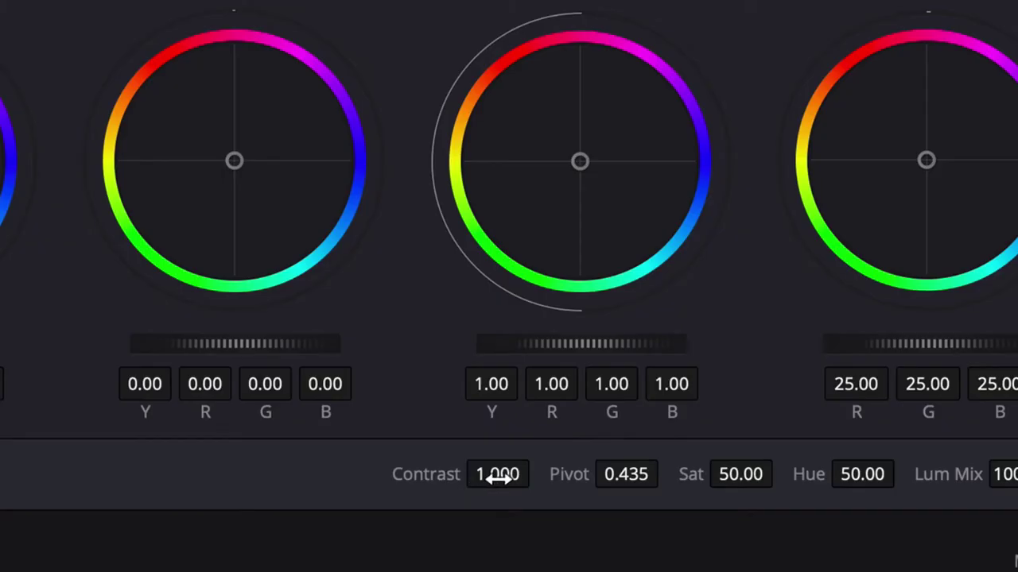
Step: Flatten the clip by dragging its contrast value down
{"action": "left_click_drag", "start_coordinate": [215, 544], "coordinate": [205, 544]}
{"action": "left_click_drag", "start_coordinate": [497, 474], "coordinate": [483, 474]}
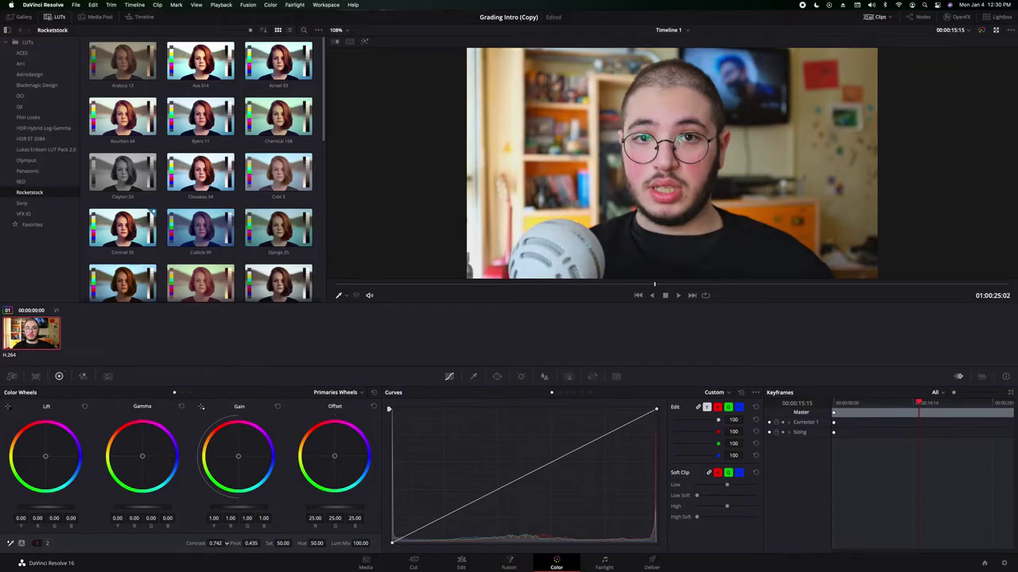
{"action": "left_click_drag", "start_coordinate": [216, 544], "coordinate": [215, 544]}
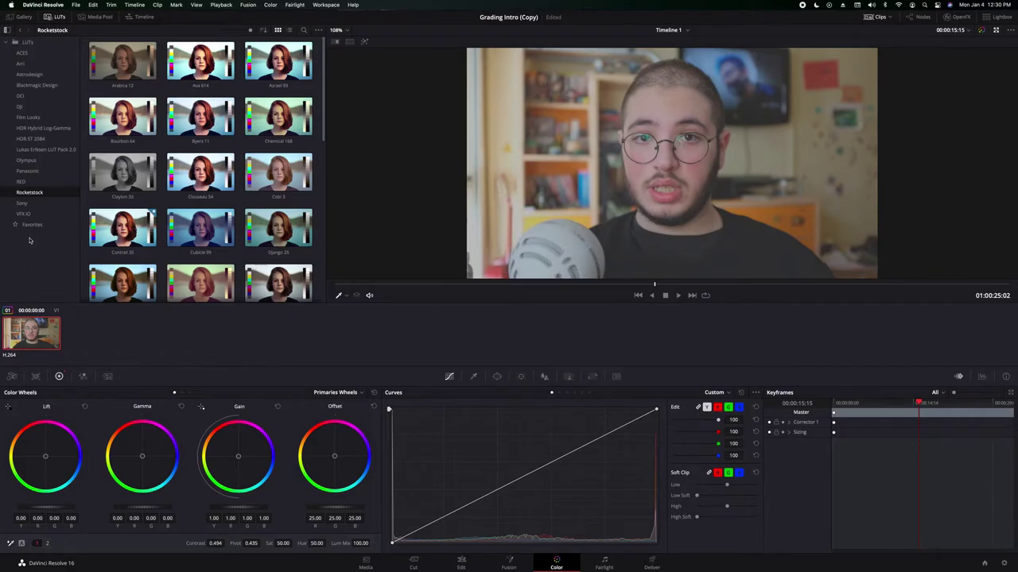
Step: Apply the Neon 770 LUT from Favorites and raise contrast slightly to 0.568
{"action": "left_click", "coordinate": [35, 227]}
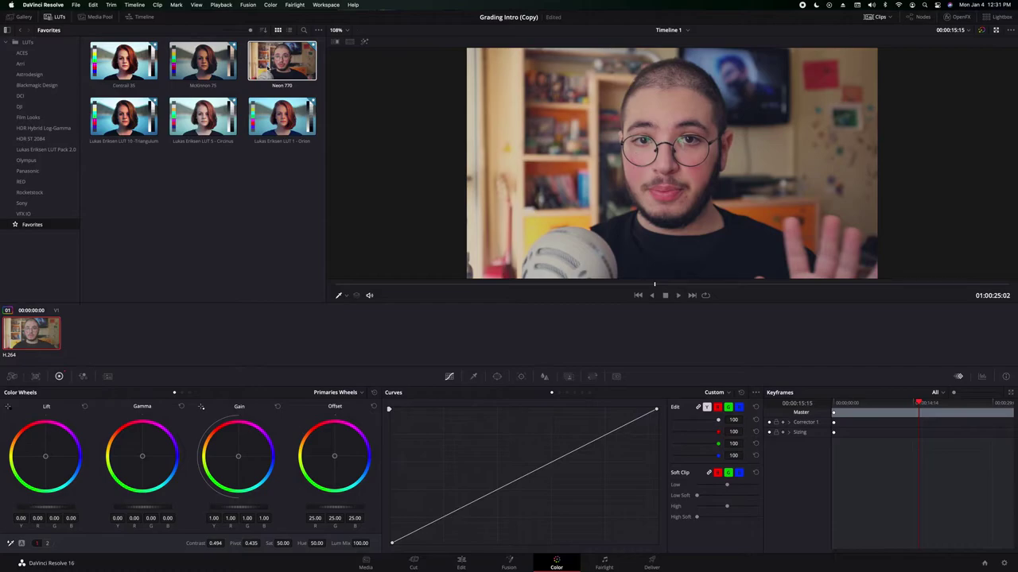
{"action": "left_click_drag", "start_coordinate": [270, 69], "coordinate": [662, 165]}
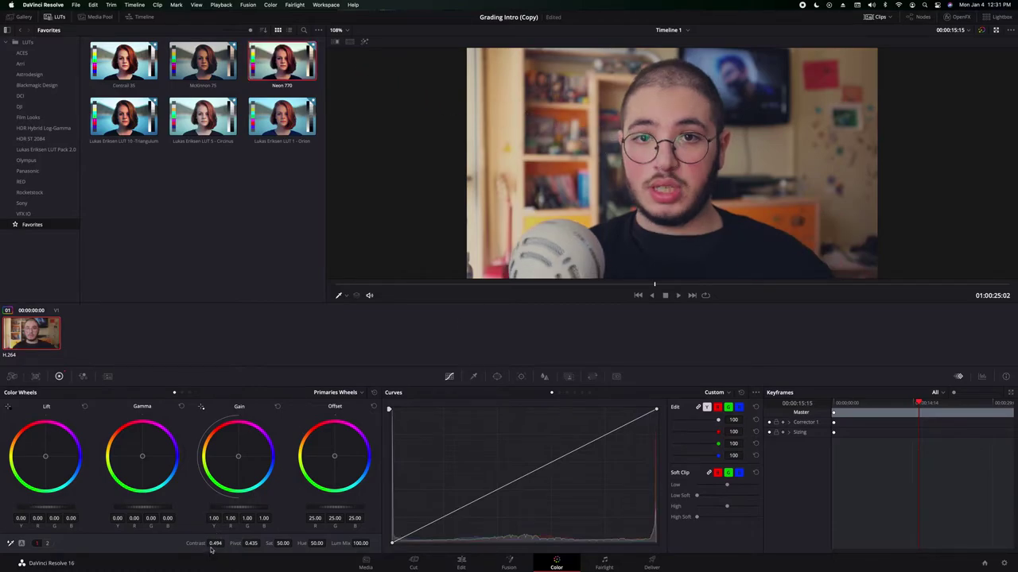
{"action": "left_click_drag", "start_coordinate": [226, 544], "coordinate": [229, 544]}
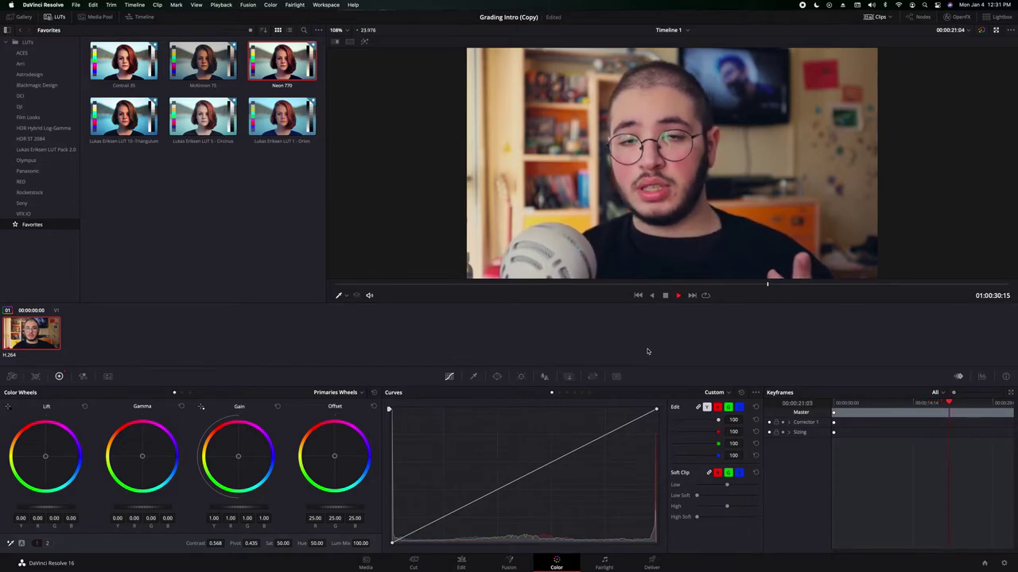
Step: Stop playback, undo contrast to 0.494, then swap Neon 770 for the McKinnon 75 LUT and readjust contrast
{"action": "key", "text": "space"}
{"action": "key", "text": "super+z"}
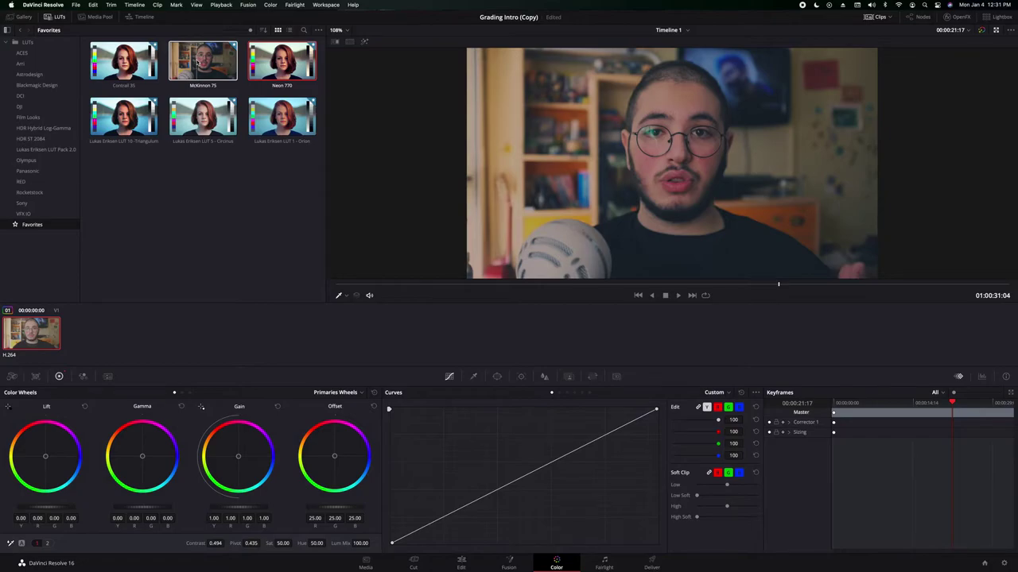
{"action": "left_click_drag", "start_coordinate": [198, 62], "coordinate": [565, 229]}
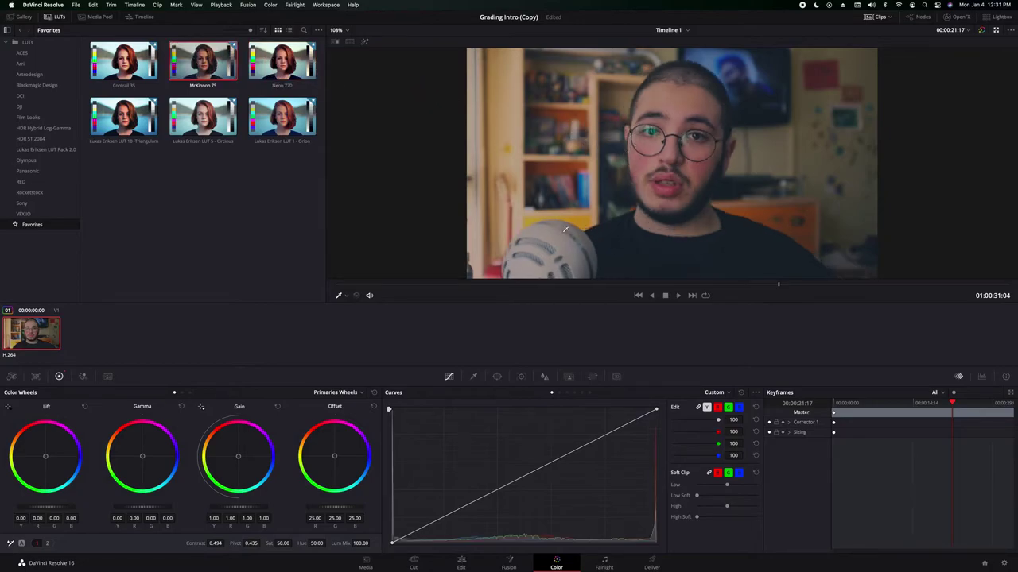
{"action": "left_click_drag", "start_coordinate": [216, 543], "coordinate": [227, 543]}
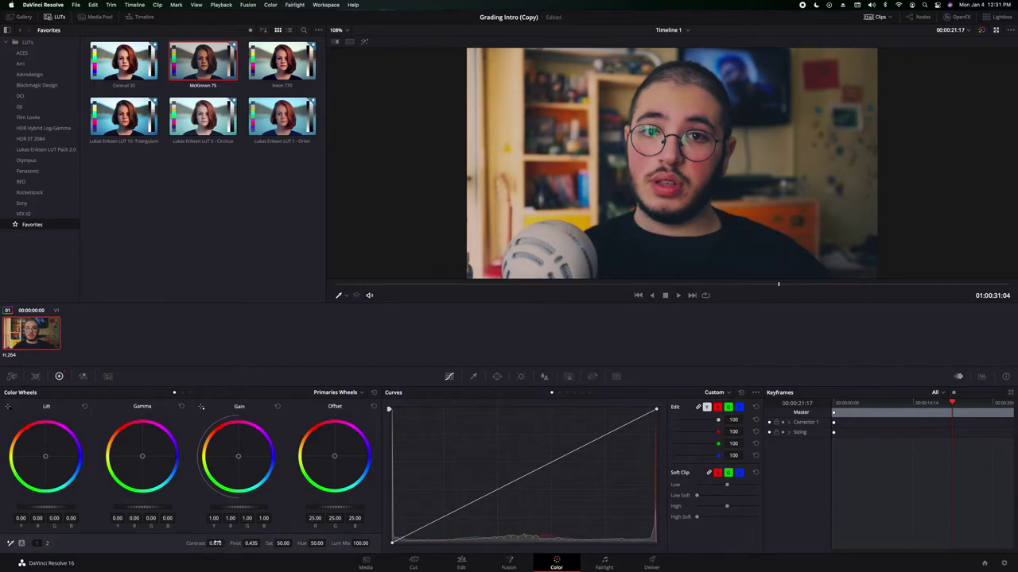
{"action": "left_click_drag", "start_coordinate": [424, 286], "coordinate": [659, 288]}
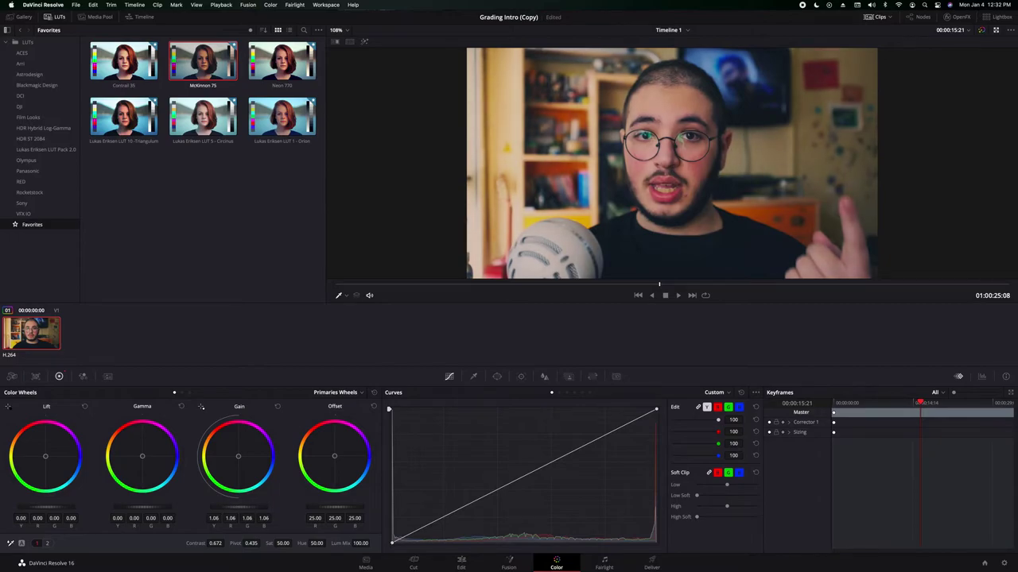
Step: Push the master Gain wheel up and back down, then reset Gain to neutral 1.00
{"action": "left_click_drag", "start_coordinate": [238, 507], "coordinate": [248, 507]}
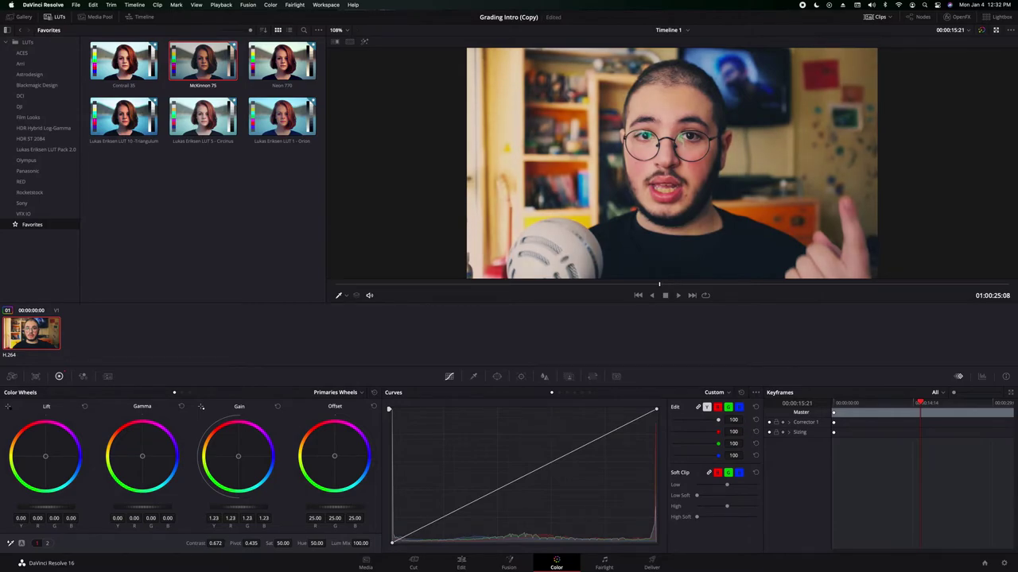
{"action": "left_click_drag", "start_coordinate": [247, 507], "coordinate": [237, 511]}
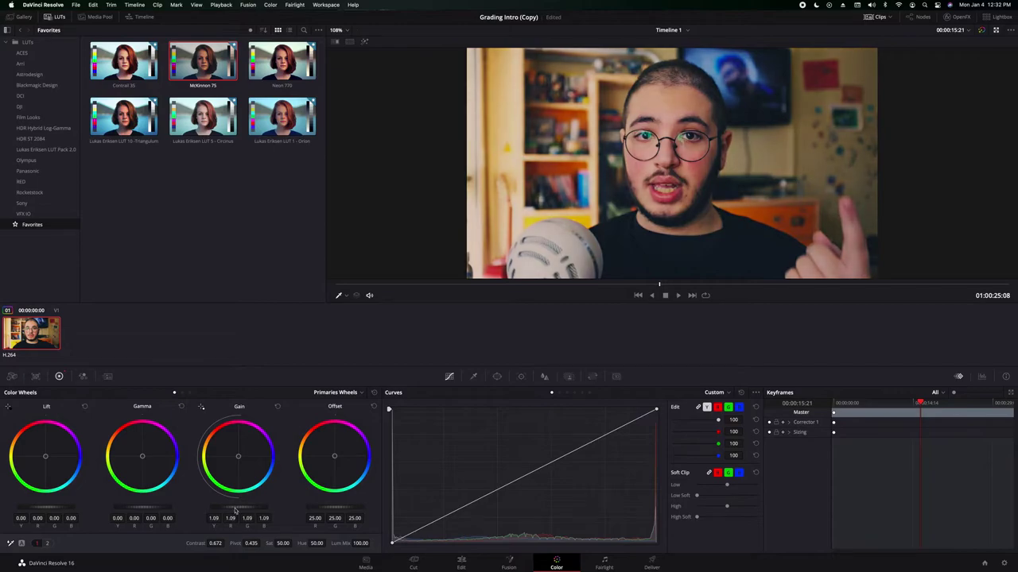
{"action": "left_click", "coordinate": [277, 408]}
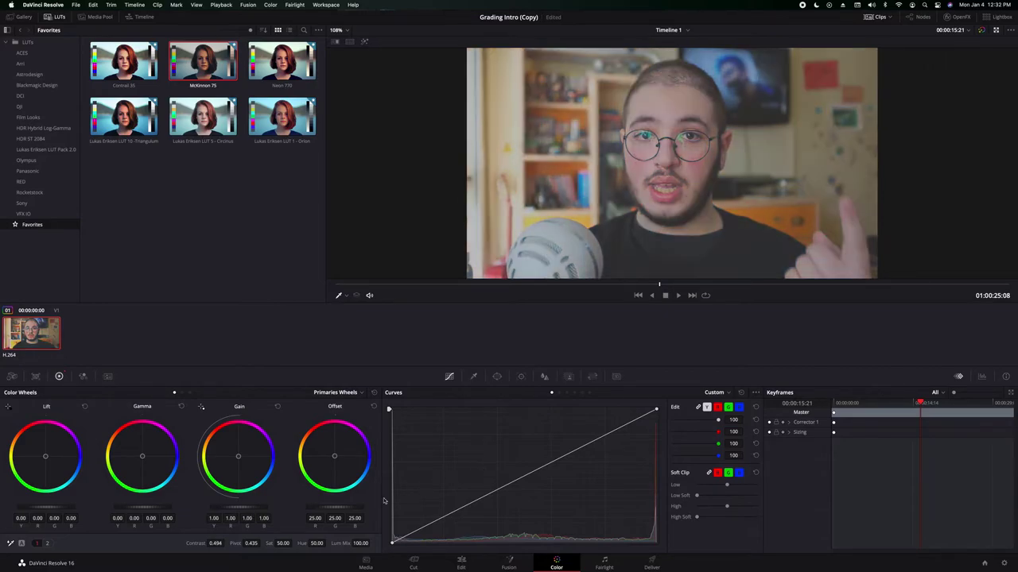
Step: Raise contrast, then lift the curve's black point and lower its white point to dim highlights
{"action": "left_click_drag", "start_coordinate": [216, 544], "coordinate": [226, 544]}
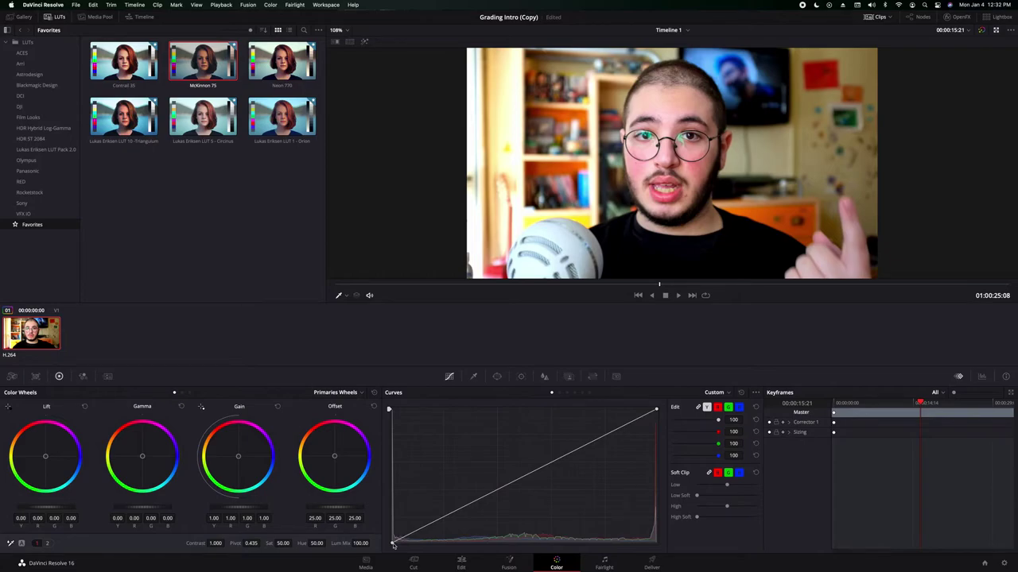
{"action": "left_click_drag", "start_coordinate": [392, 545], "coordinate": [442, 522]}
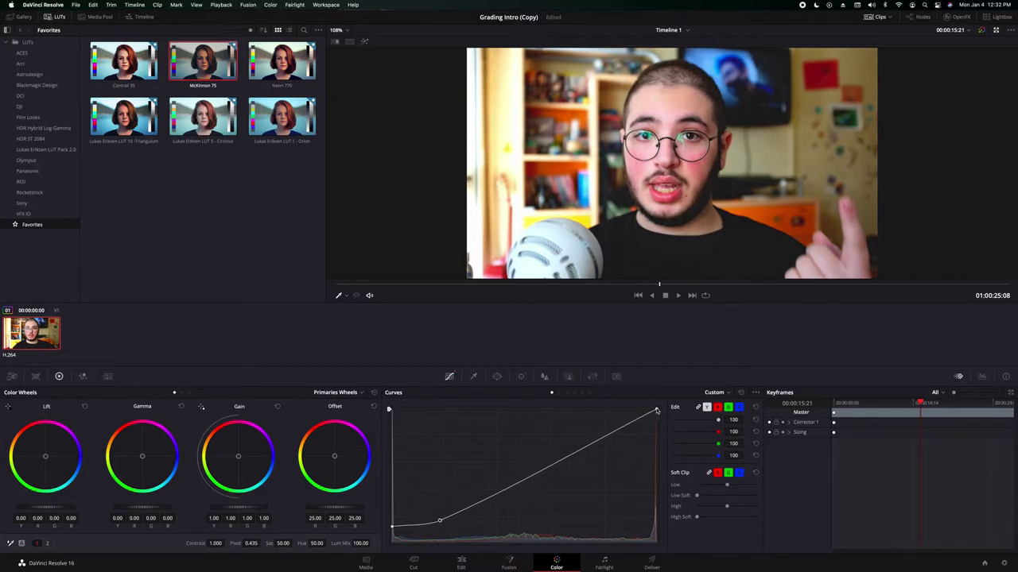
{"action": "left_click_drag", "start_coordinate": [657, 411], "coordinate": [616, 434]}
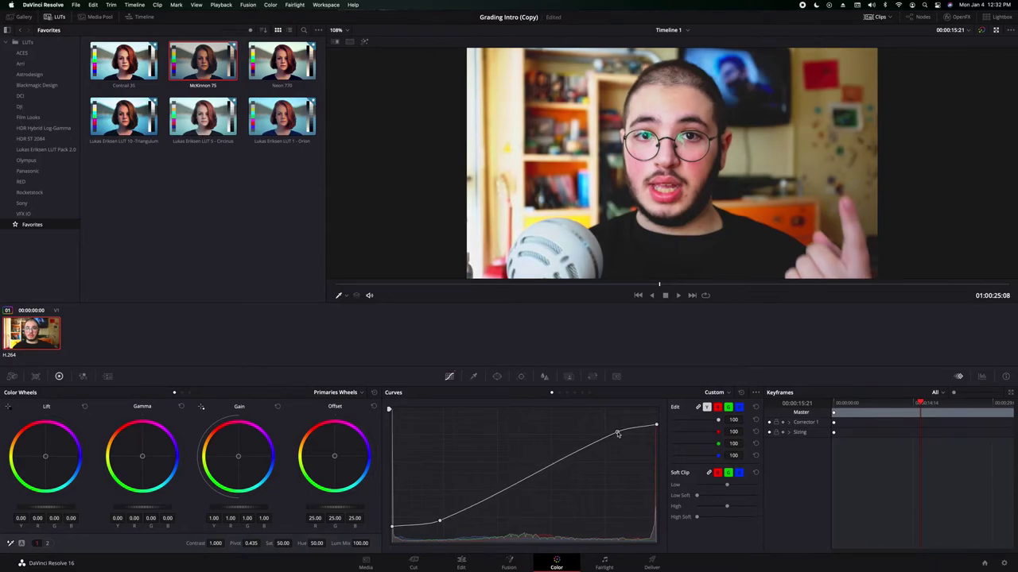
{"action": "left_click_drag", "start_coordinate": [588, 286], "coordinate": [566, 284]}
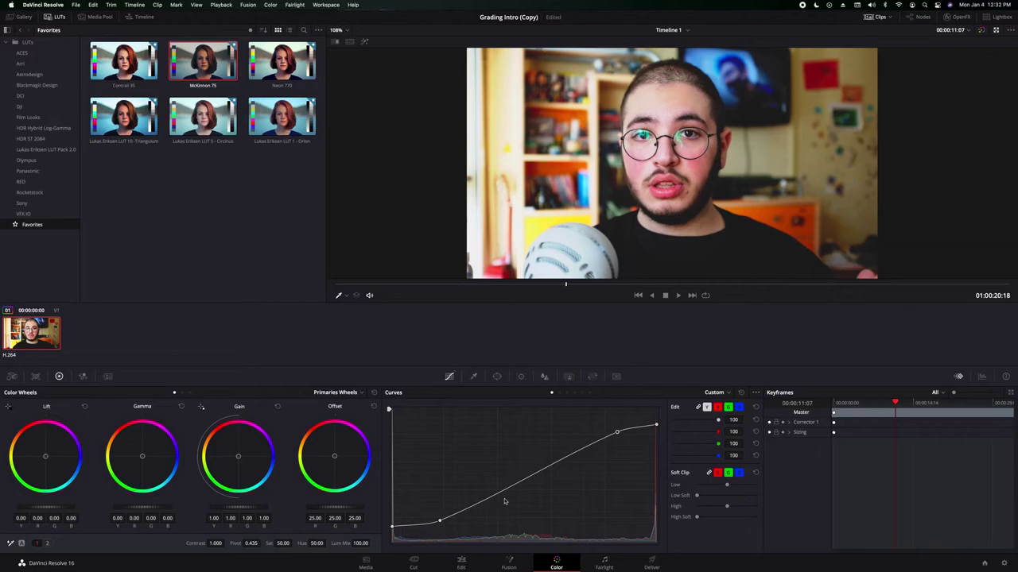
Step: Clear the extra curve points and reset black and white, then lower the white point to compress highlights
{"action": "left_click_drag", "start_coordinate": [656, 427], "coordinate": [656, 412]}
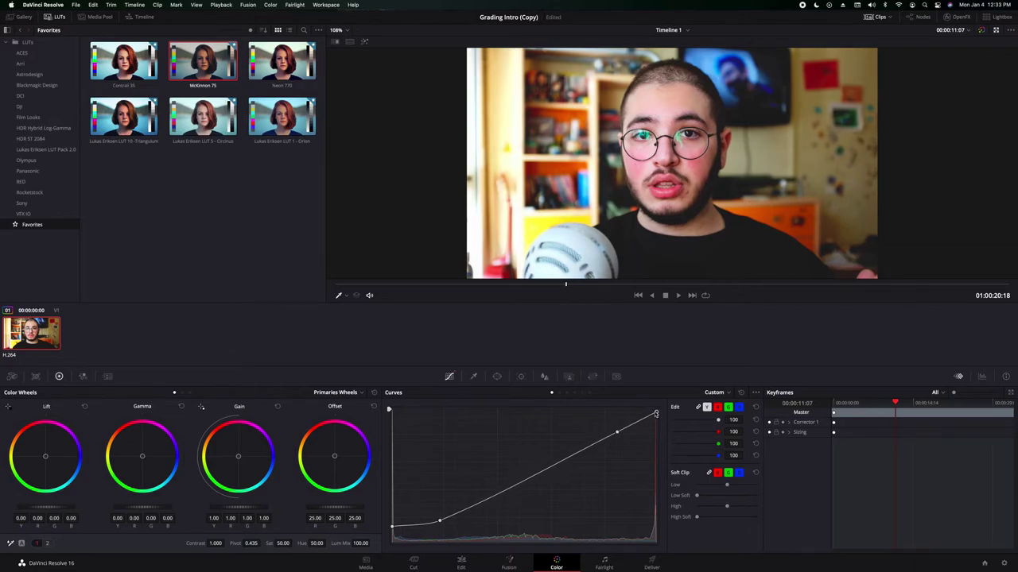
{"action": "right_click", "coordinate": [616, 434]}
{"action": "right_click", "coordinate": [439, 520]}
{"action": "left_click_drag", "start_coordinate": [392, 525], "coordinate": [393, 543]}
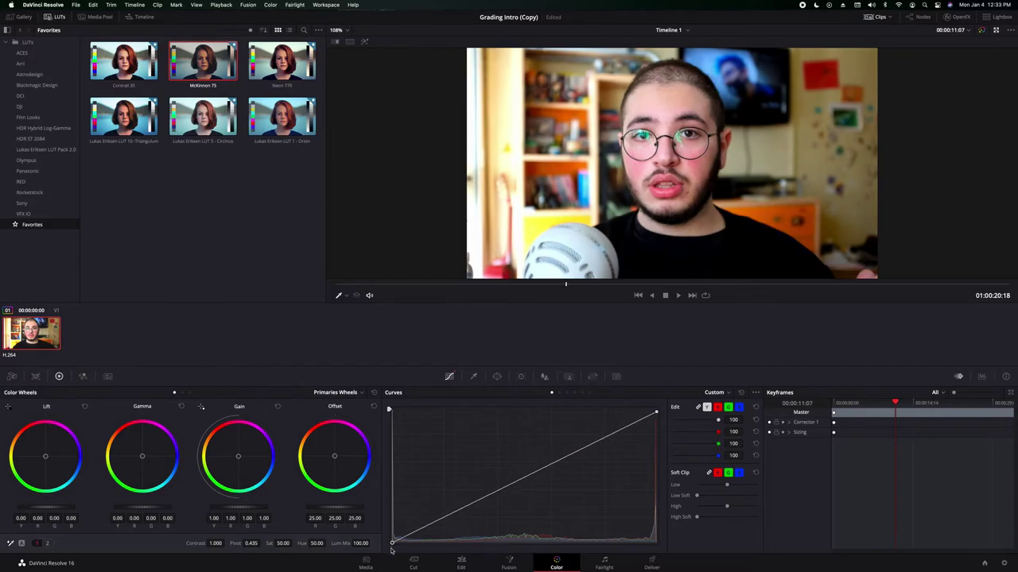
{"action": "left_click_drag", "start_coordinate": [657, 415], "coordinate": [656, 409]}
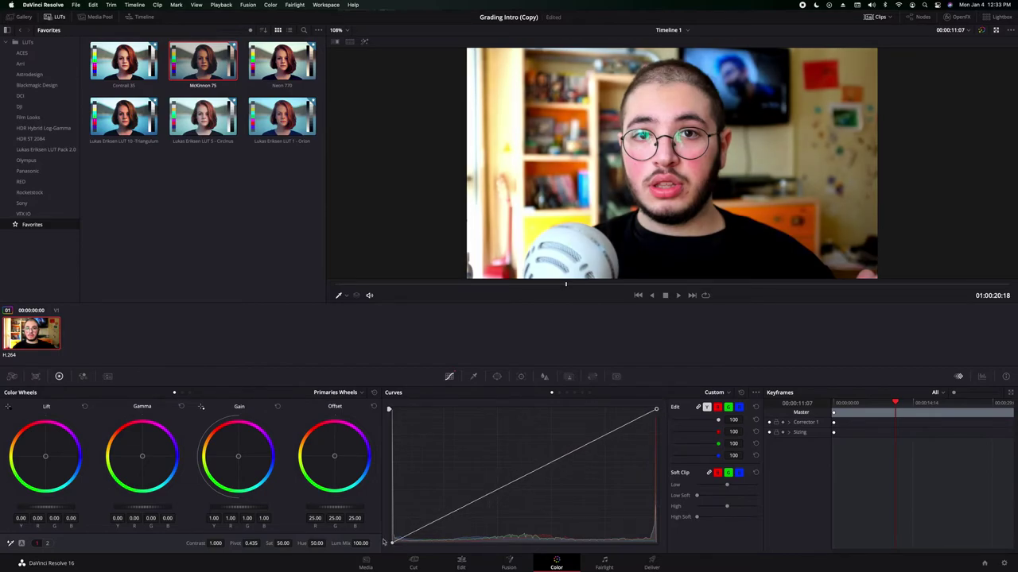
{"action": "mouse_move", "coordinate": [392, 543]}
{"action": "left_mouse_down"}
{"action": "mouse_move", "coordinate": [391, 459]}
{"action": "mouse_move", "coordinate": [392, 543]}
{"action": "left_mouse_up"}
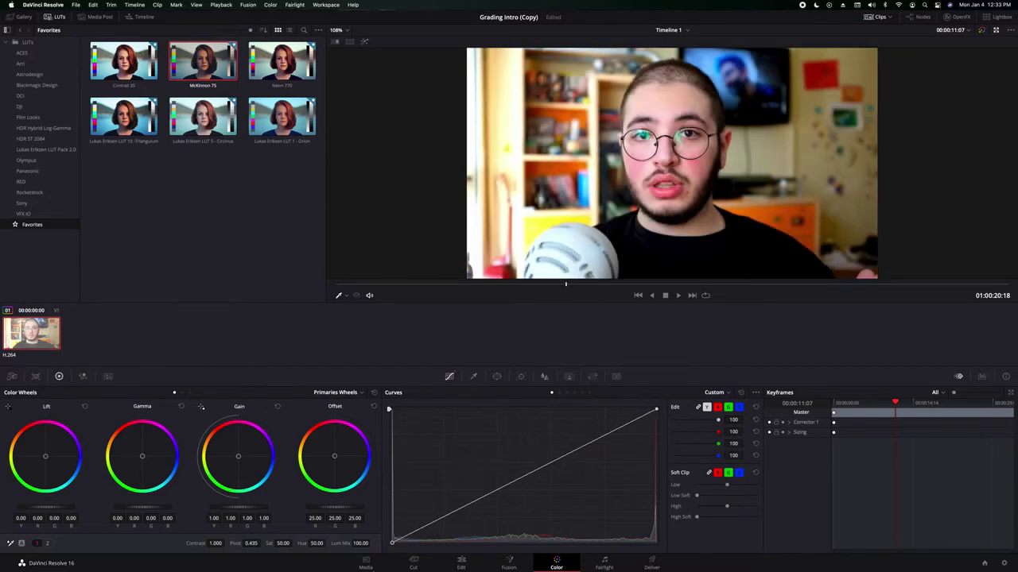
{"action": "left_click_drag", "start_coordinate": [656, 411], "coordinate": [604, 465]}
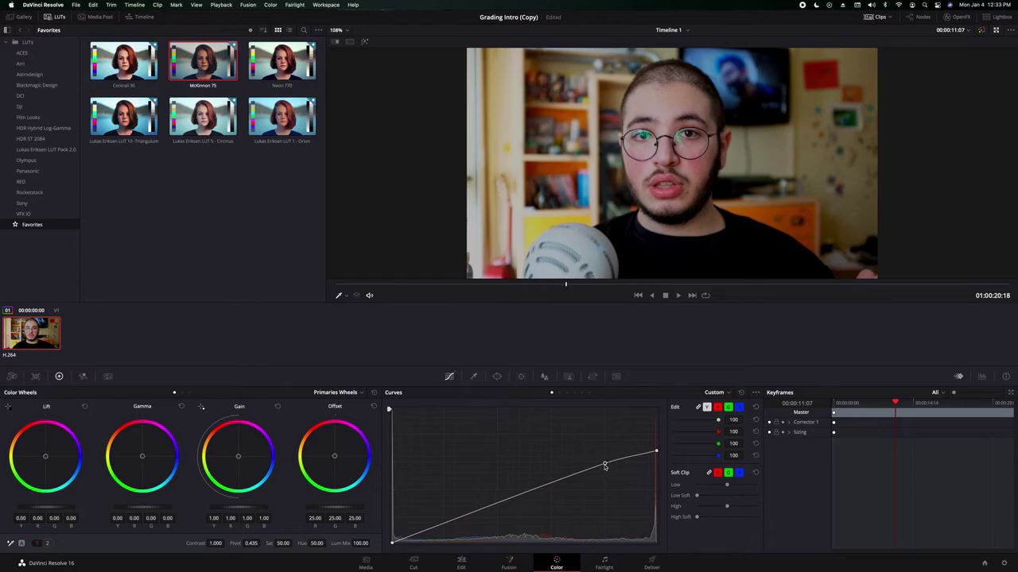
{"action": "right_click", "coordinate": [604, 463]}
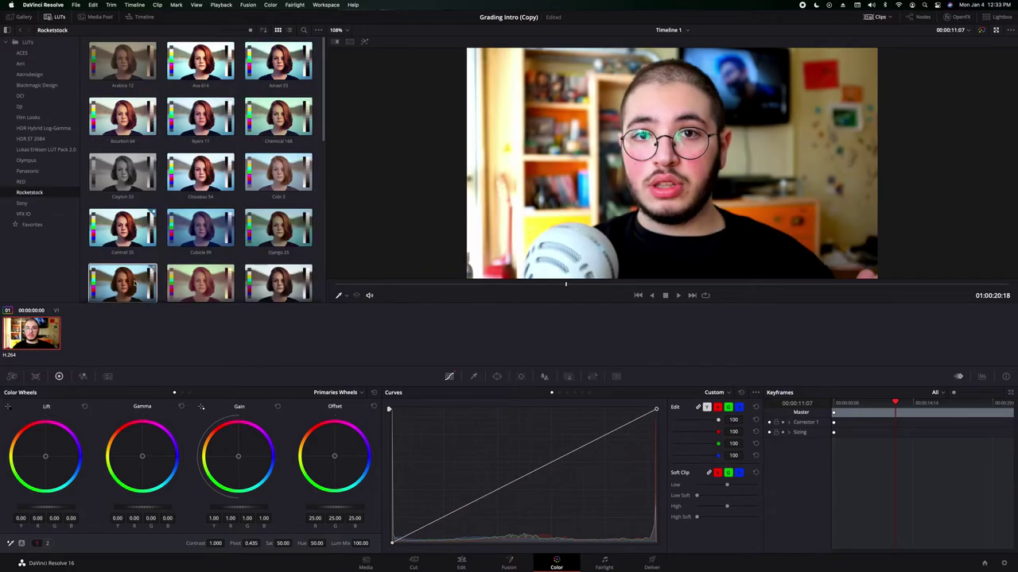
Step: Lower contrast to 0.486 to flatten the clip while browsing the Rocketstock LUTs
{"action": "scroll", "coordinate": [231, 198], "scroll_direction": "down", "scroll_amount": 5}
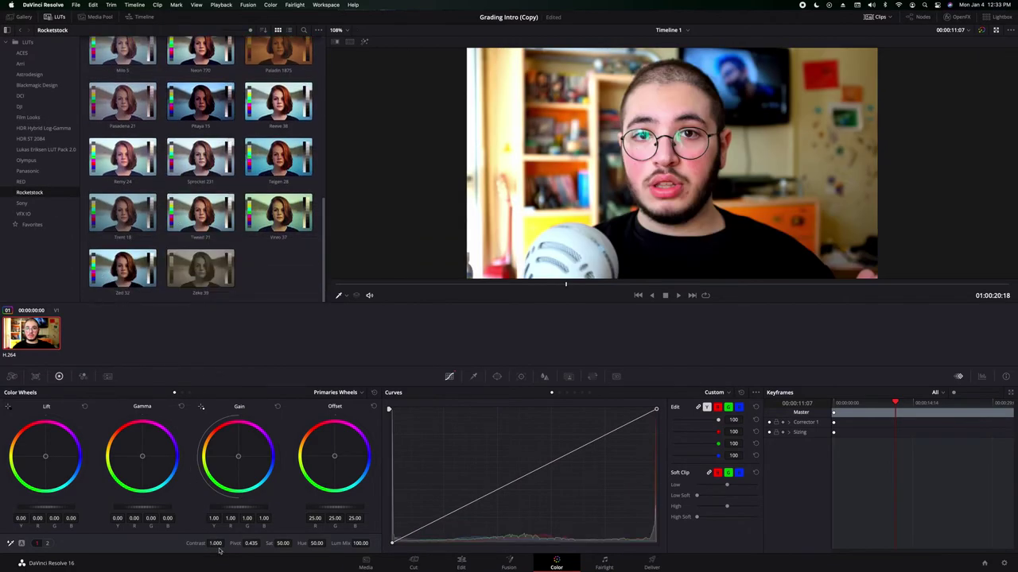
{"action": "left_click_drag", "start_coordinate": [215, 544], "coordinate": [183, 543]}
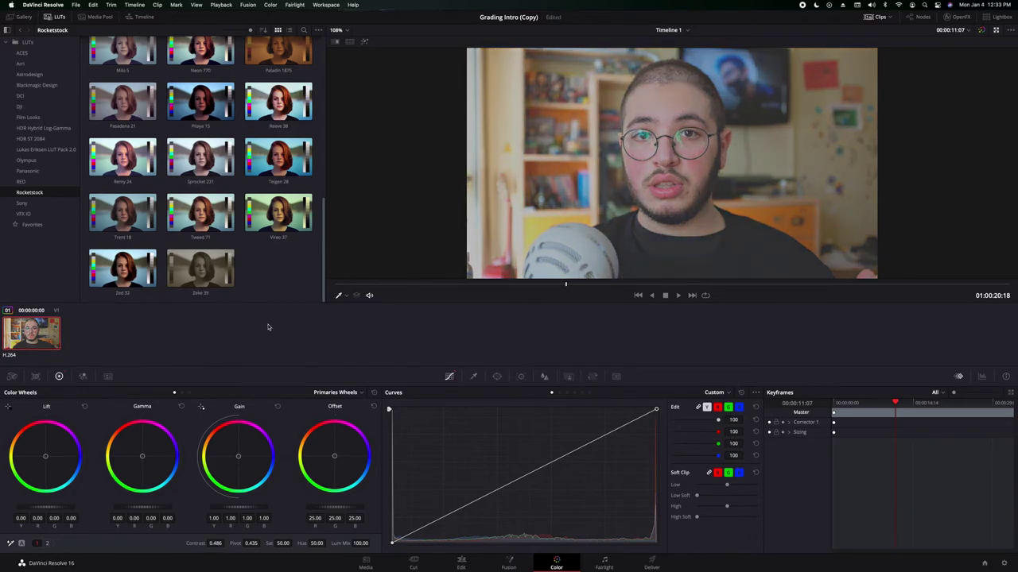
{"action": "scroll", "coordinate": [273, 288], "scroll_direction": "up", "scroll_amount": 10}
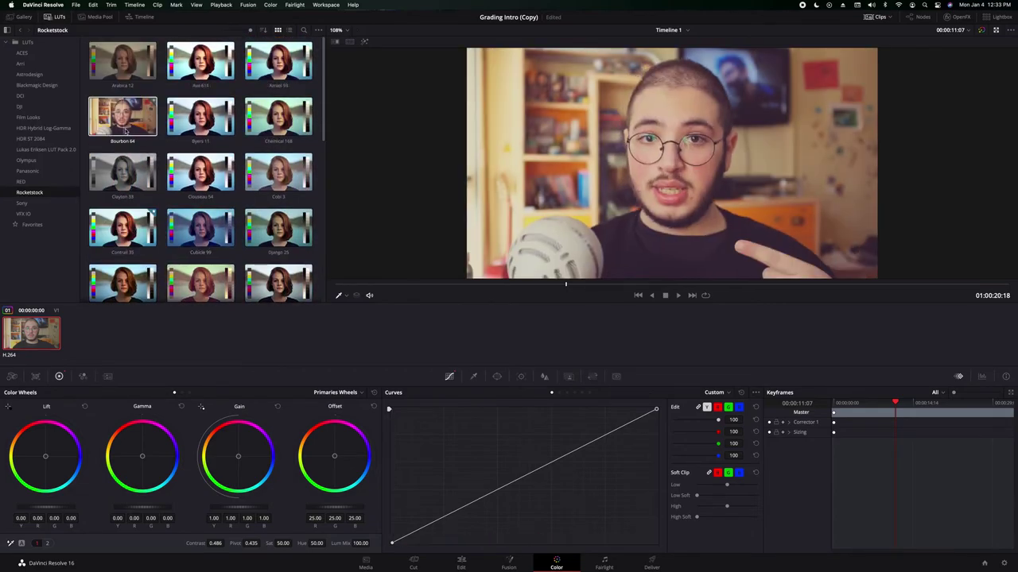
Step: Apply Bourbon 64, set contrast to 0.662 and gain to 0.87, then undo those changes
{"action": "left_click_drag", "start_coordinate": [121, 128], "coordinate": [625, 189]}
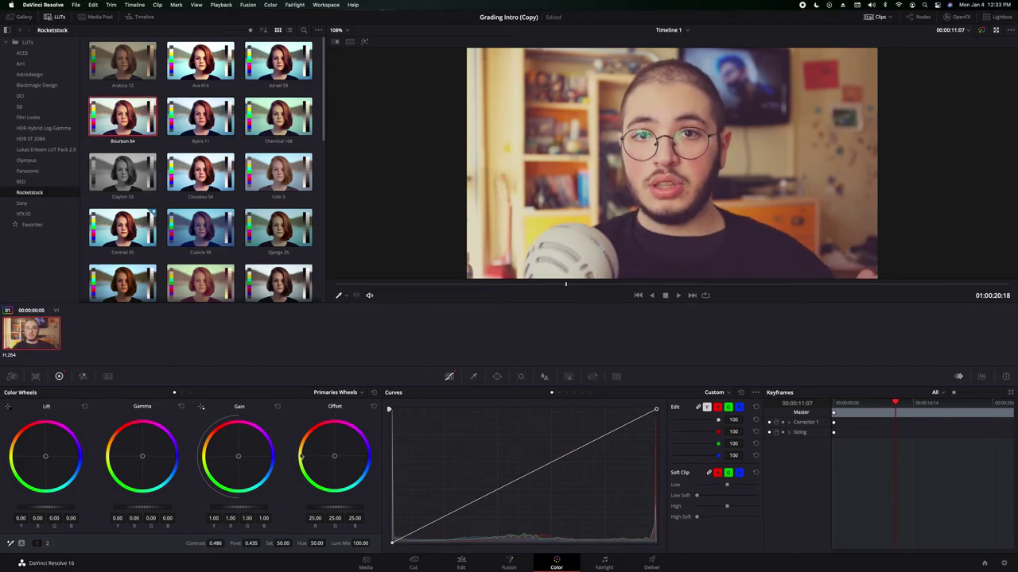
{"action": "left_click_drag", "start_coordinate": [215, 543], "coordinate": [226, 543]}
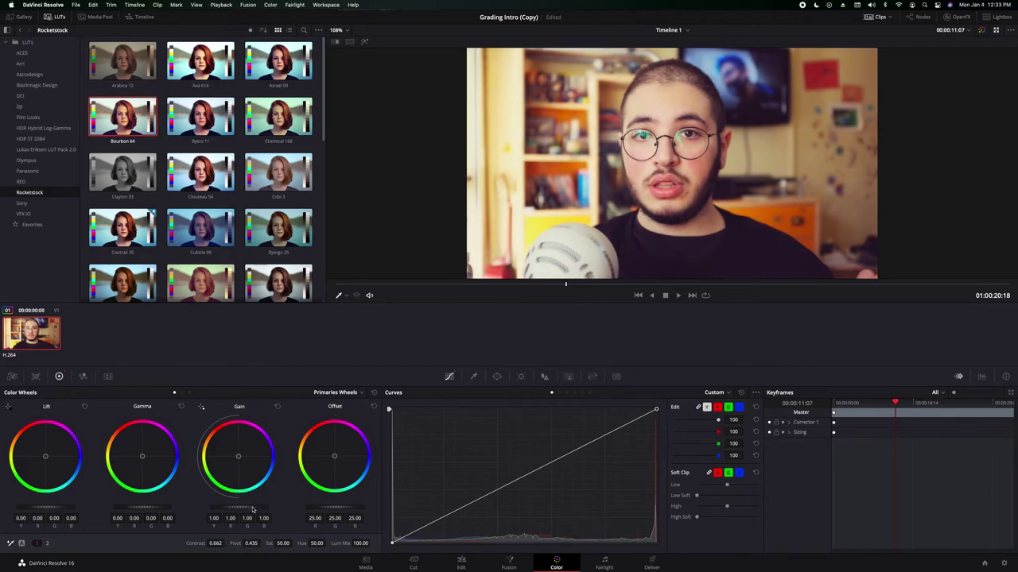
{"action": "left_click_drag", "start_coordinate": [245, 513], "coordinate": [208, 513]}
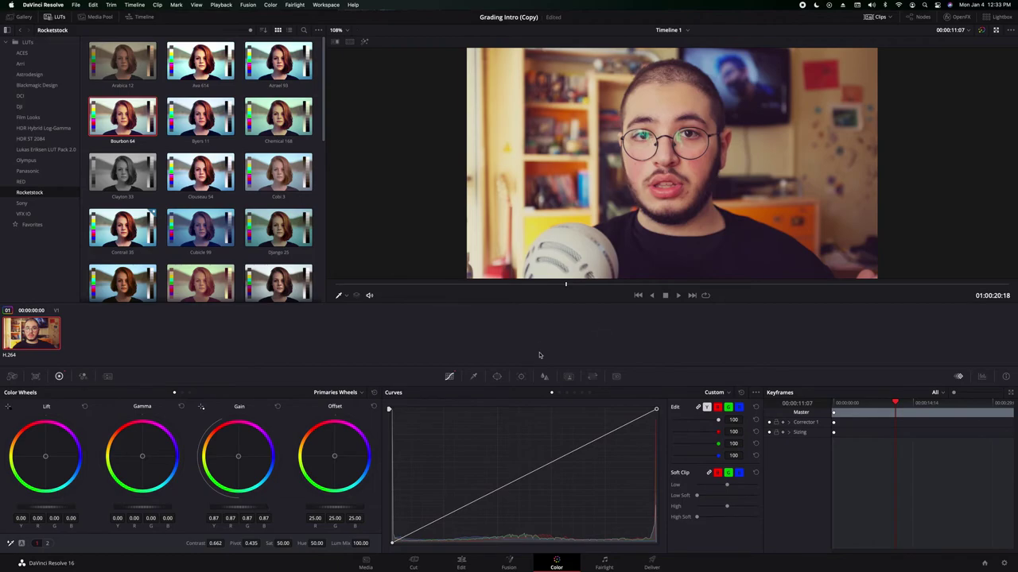
{"action": "key", "text": "super+z"}
{"action": "key", "text": "super+z"}
Step: Apply the Trent 18 LUT, raise contrast to 0.942, and compare against the ungraded original
{"action": "scroll", "coordinate": [238, 183], "scroll_direction": "down", "scroll_amount": 8}
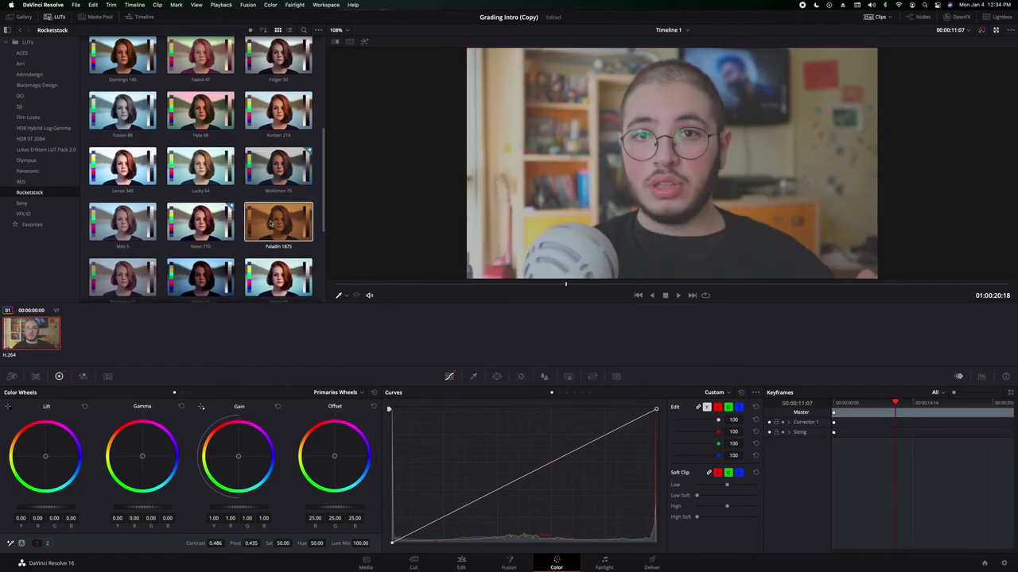
{"action": "scroll", "coordinate": [275, 227], "scroll_direction": "down", "scroll_amount": 3}
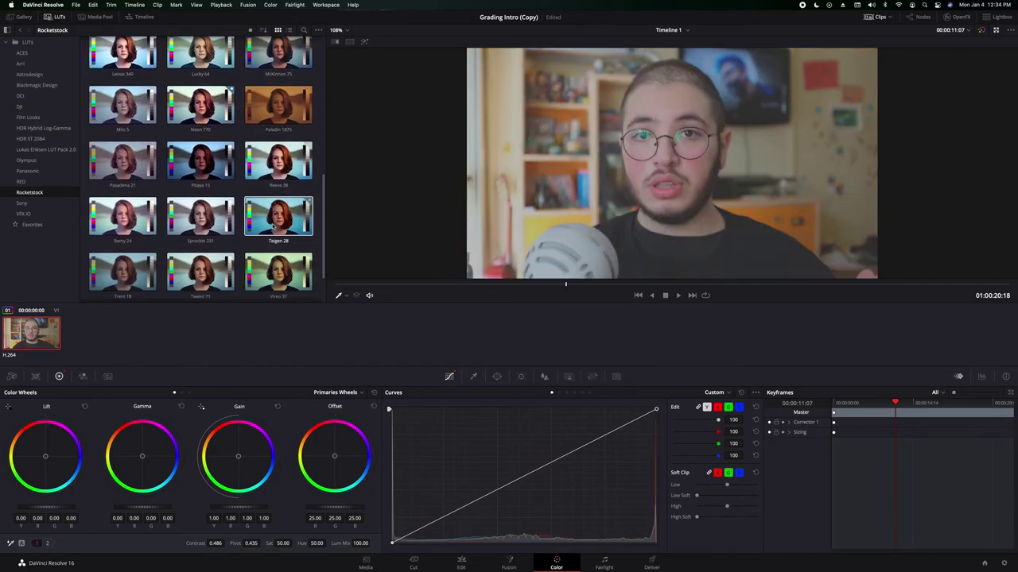
{"action": "double_click", "coordinate": [133, 220]}
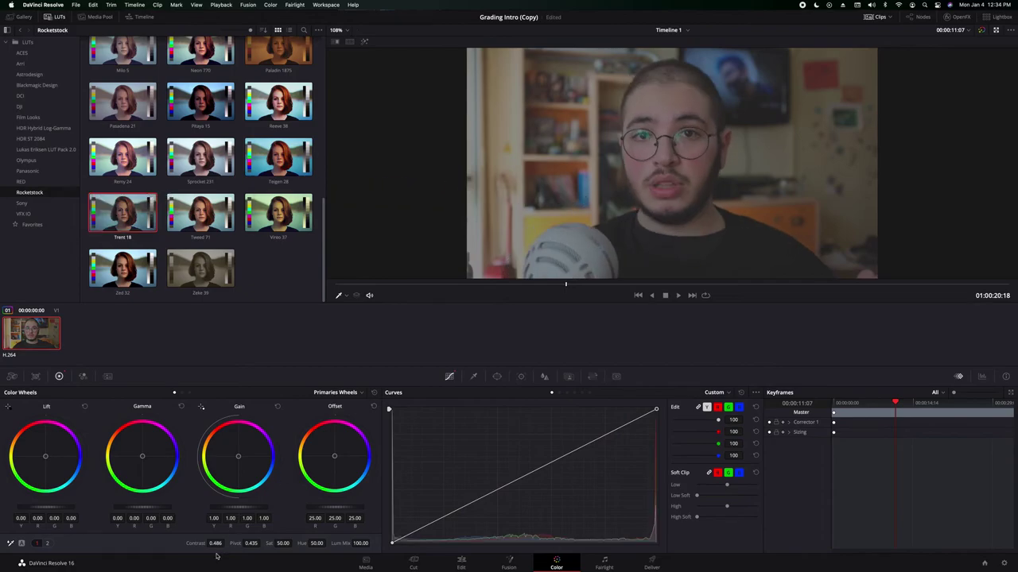
{"action": "left_click_drag", "start_coordinate": [215, 543], "coordinate": [226, 543]}
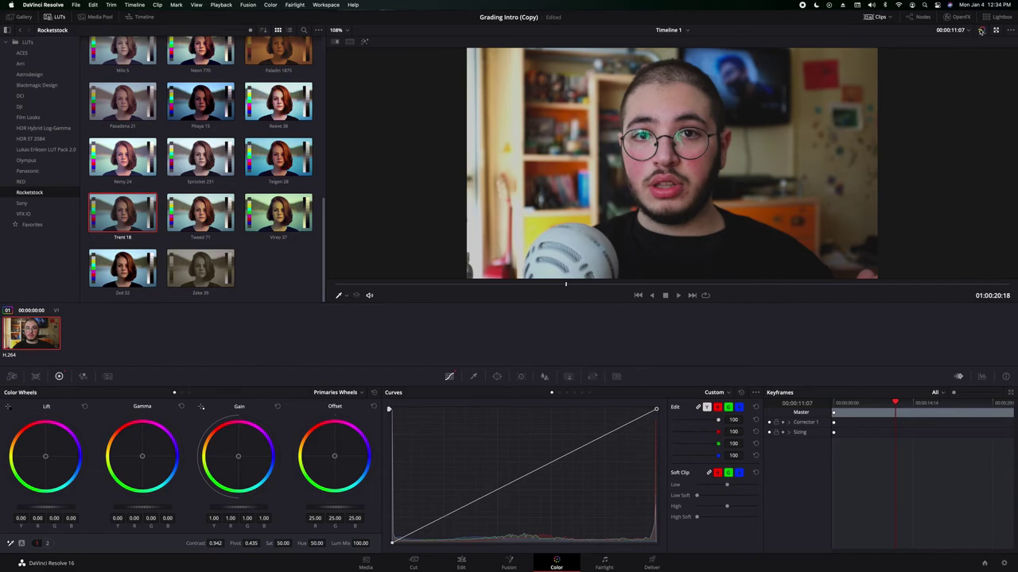
{"action": "left_click", "coordinate": [981, 30]}
{"action": "left_click", "coordinate": [981, 30]}
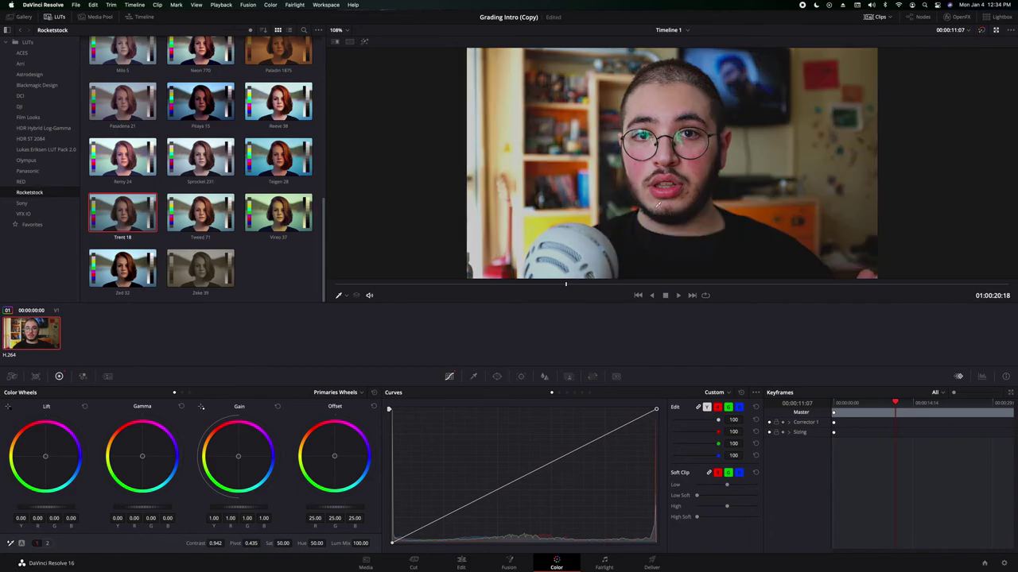